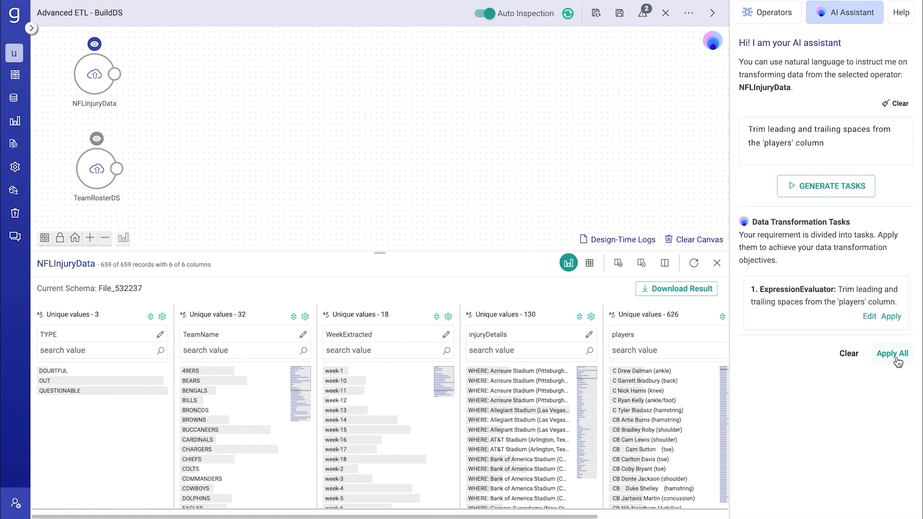
- Apply the generated task that trims the players column, and add a second, empty expression to the TrimPlayersColumn operator
click(896, 356)
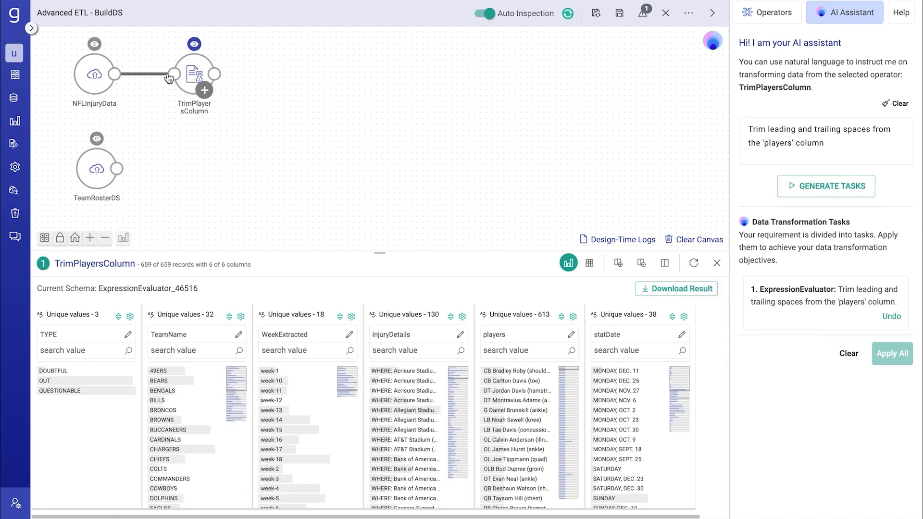
click(193, 74)
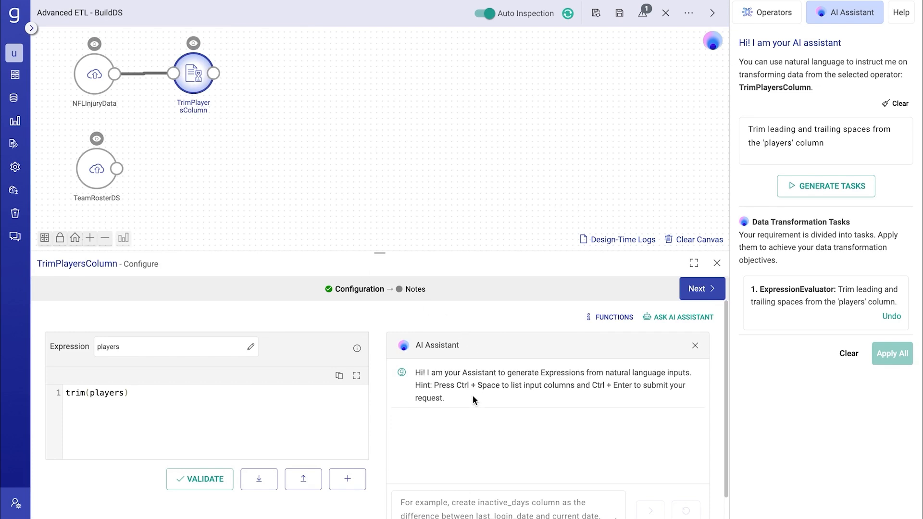
scroll(470, 394, down, 1)
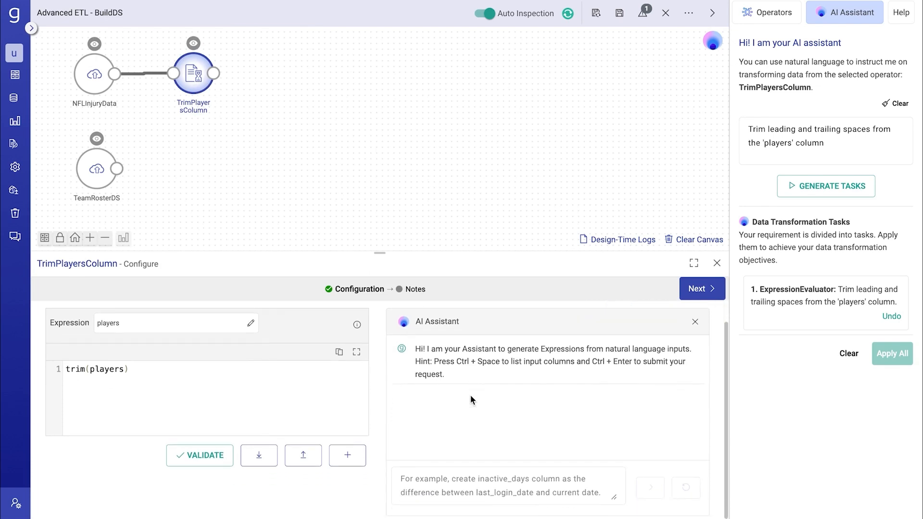
click(347, 455)
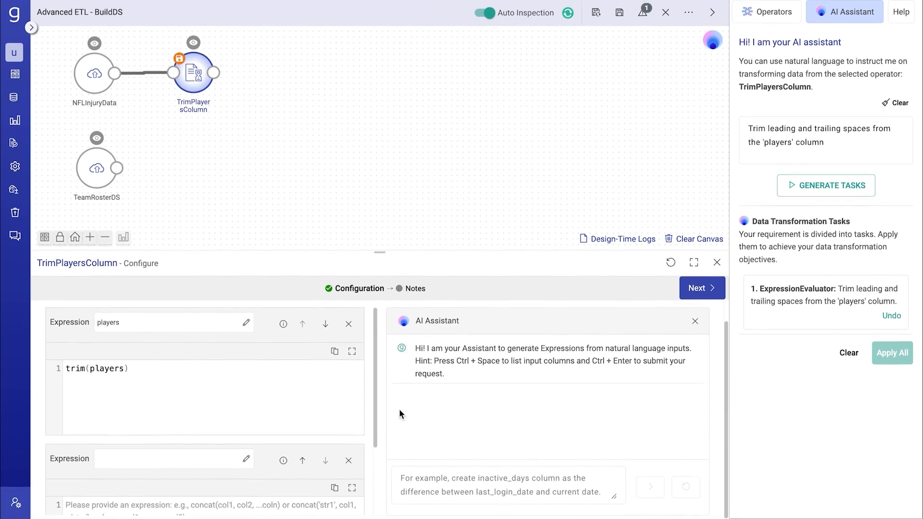
scroll(310, 401, down, 4)
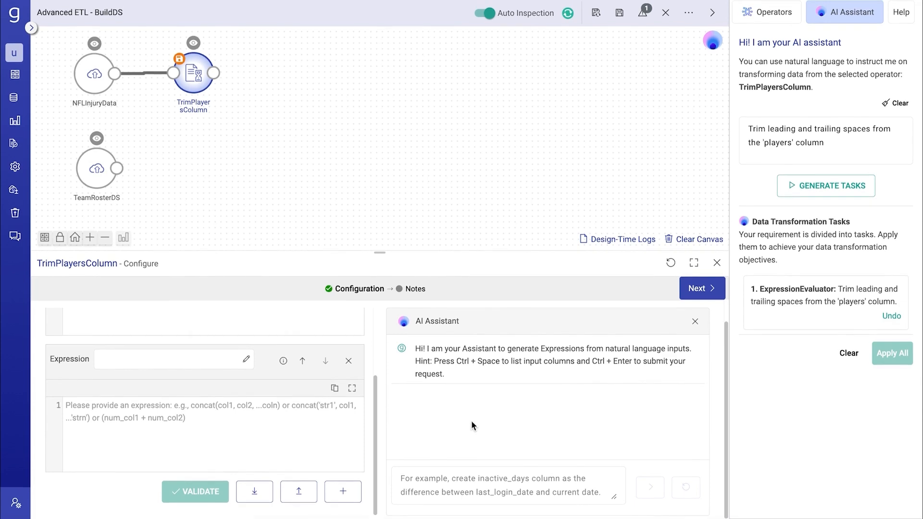
- Ask the expression assistant to "Extract MatchLocation from injuryDetails between 'WHERE:' and 'WHEN'"
click(471, 488)
text('WHERE:' and 'WHEN')
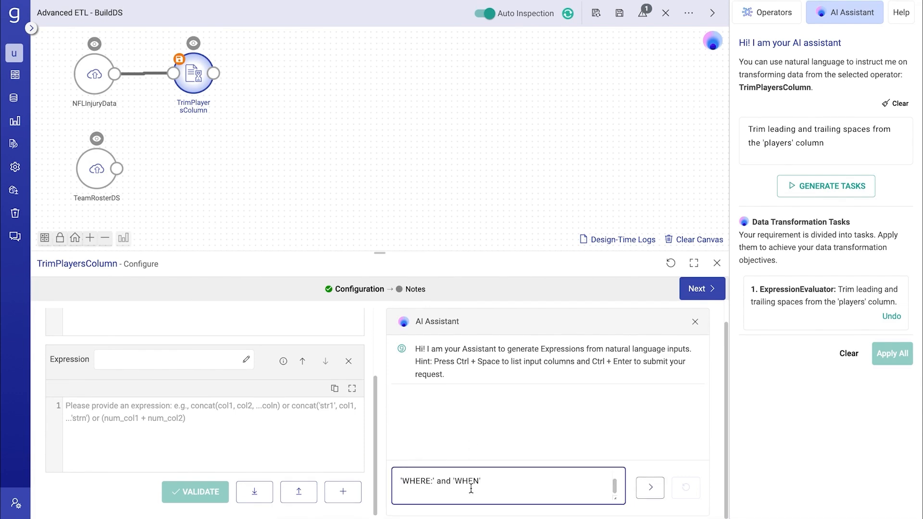
scroll(471, 488, up, 1)
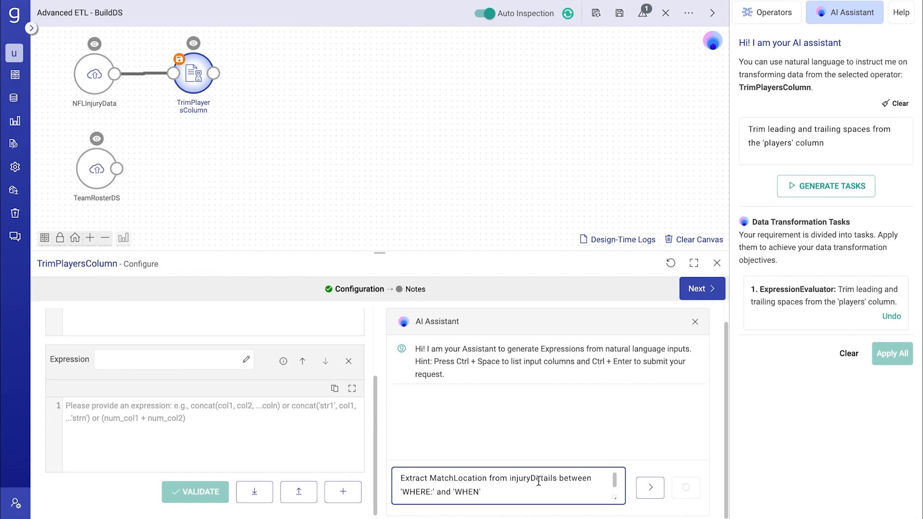
click(649, 487)
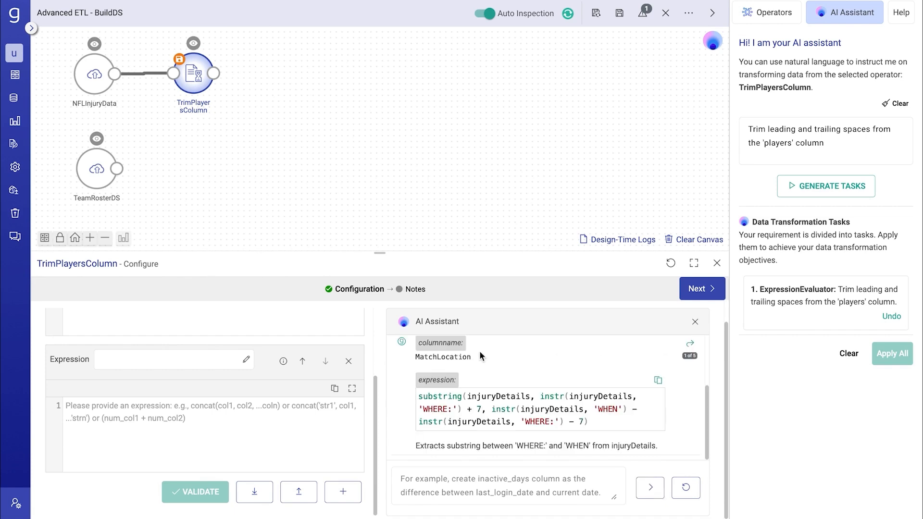
- Copy the assistant's substring expression on injuryDetails into the empty expression and name its output column MatchLocation
click(657, 381)
click(152, 423)
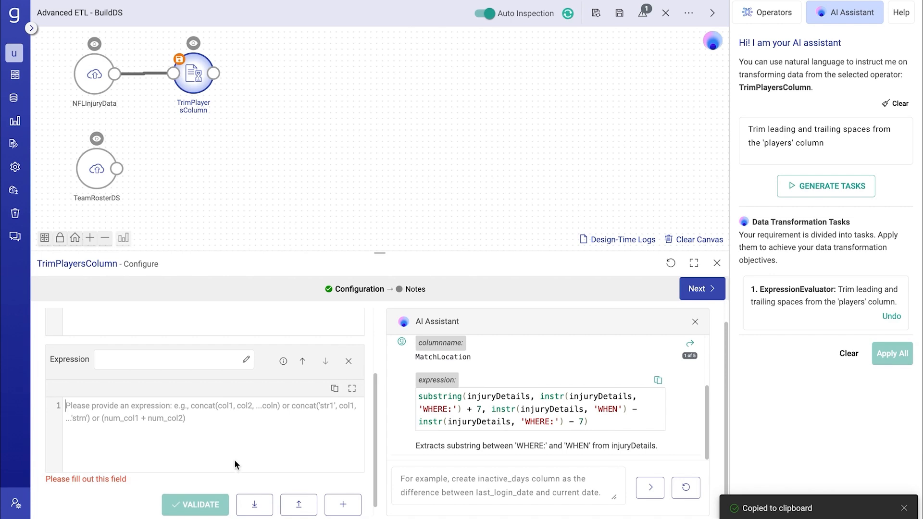
key(ctrl+v)
double_click(434, 359)
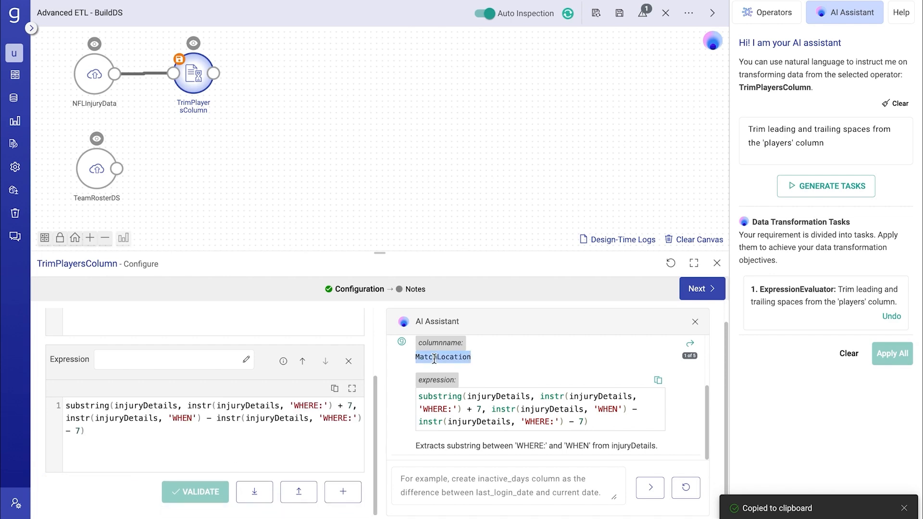
click(177, 358)
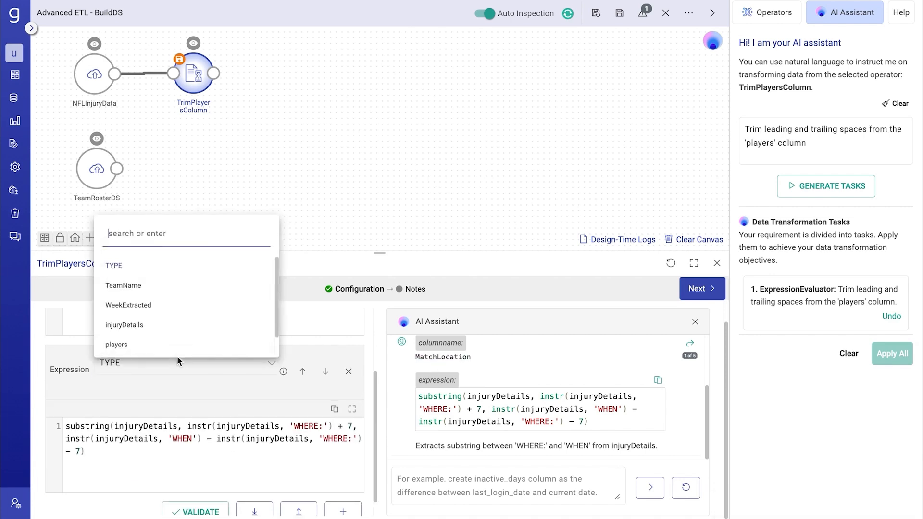
key(ctrl+v)
key(Return)
- Detect the TrimPlayersColumn schema, check which column was added, finish the configuration and inspect the MatchLocation values
click(701, 291)
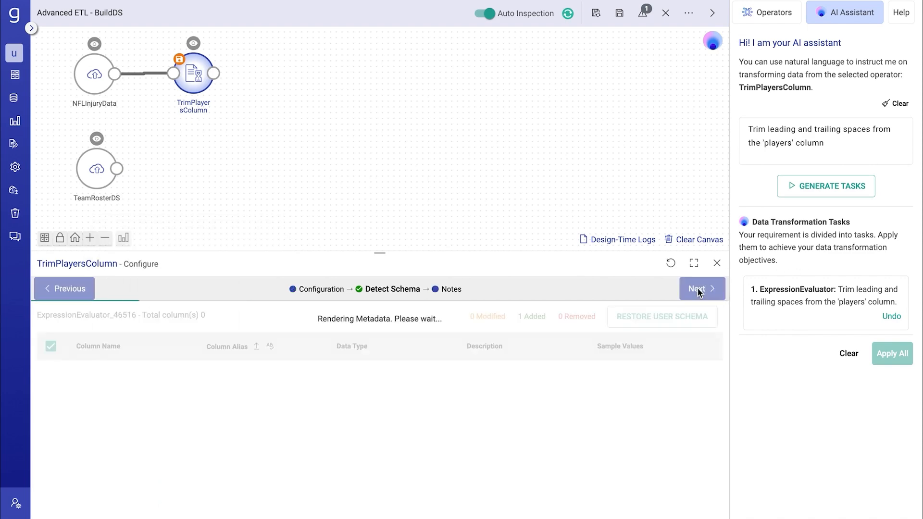
mouse_move(529, 321)
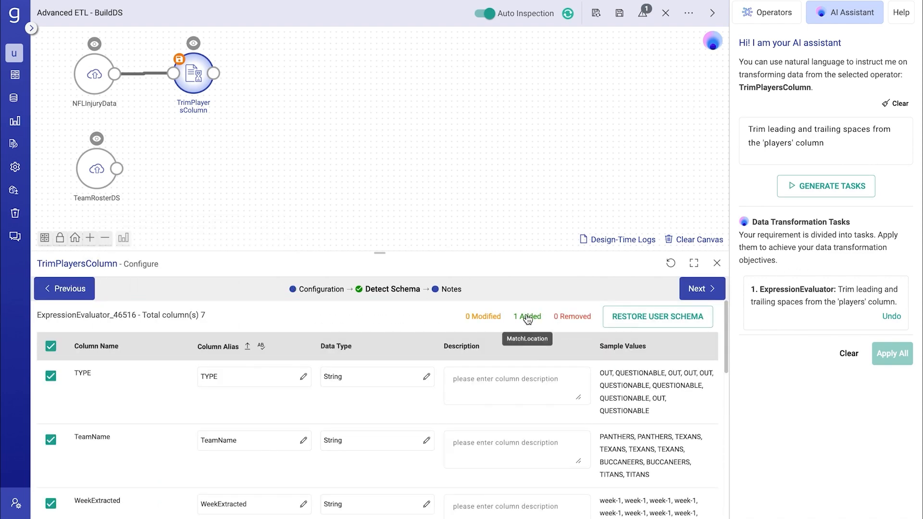
click(693, 291)
click(693, 292)
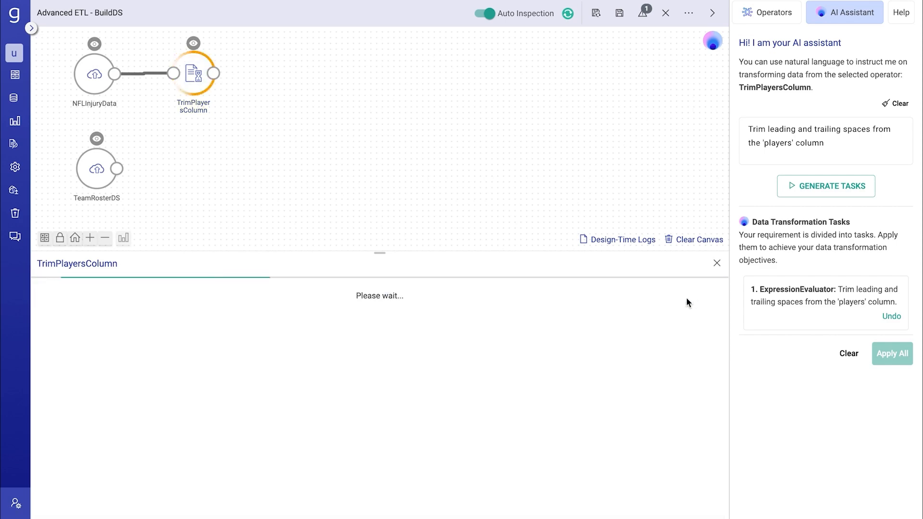
scroll(567, 392, right, 5)
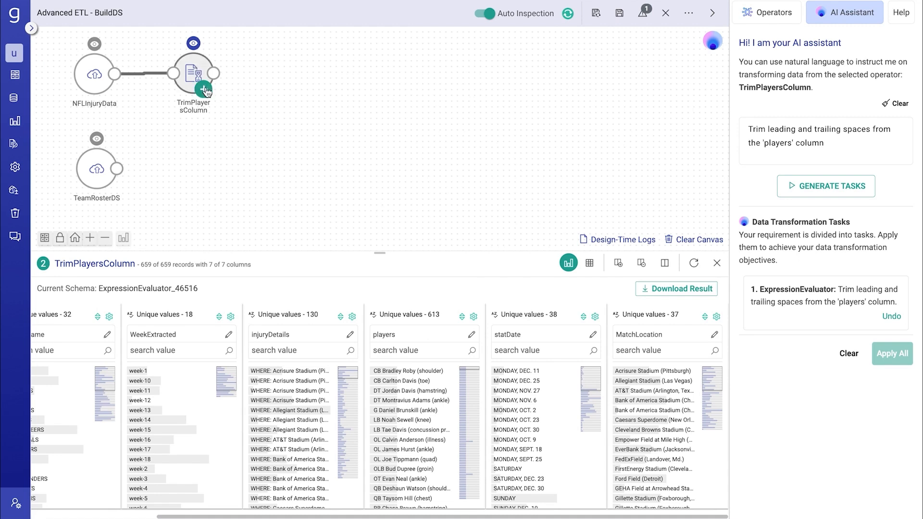
- Add an ExpressionFilter operator after TrimPlayersColumn and open its configuration
click(204, 90)
click(385, 146)
text(filt)
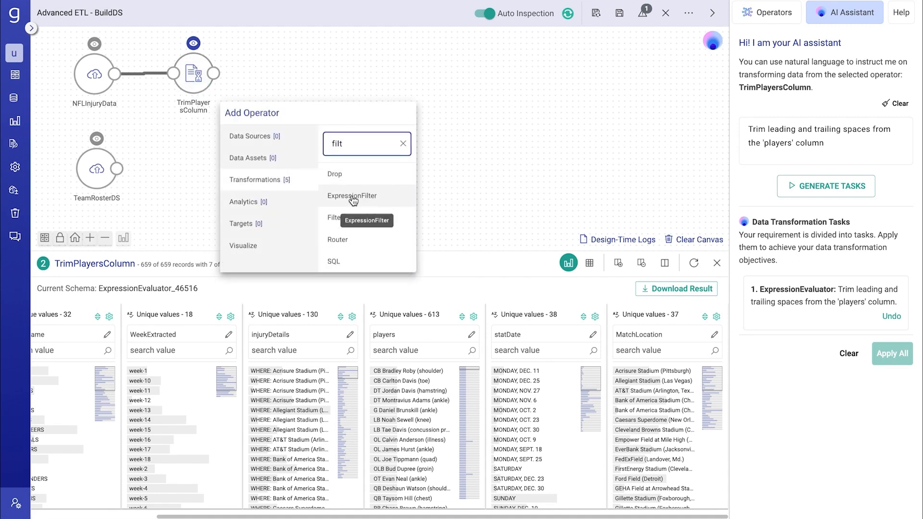
click(363, 196)
click(309, 100)
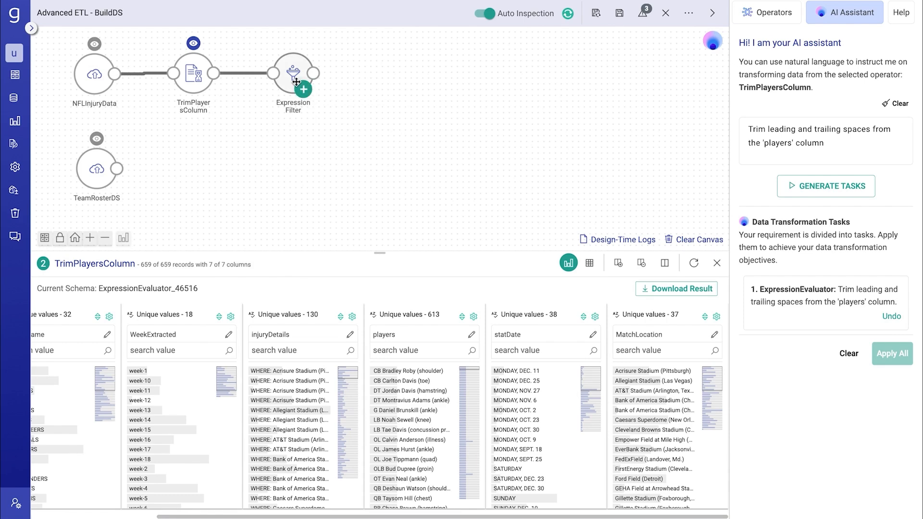
- Ask the filter assistant to "filter where players is not null", picking players from the input column suggestions
text(filter where)
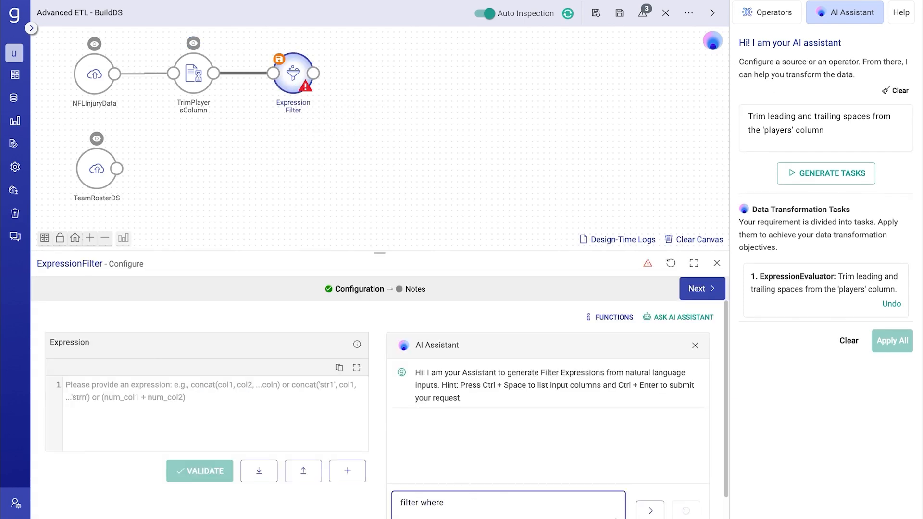
key(ctrl+space)
key(Down)
key(Down)
key(Down)
key(Down)
key(Down)
key(Down)
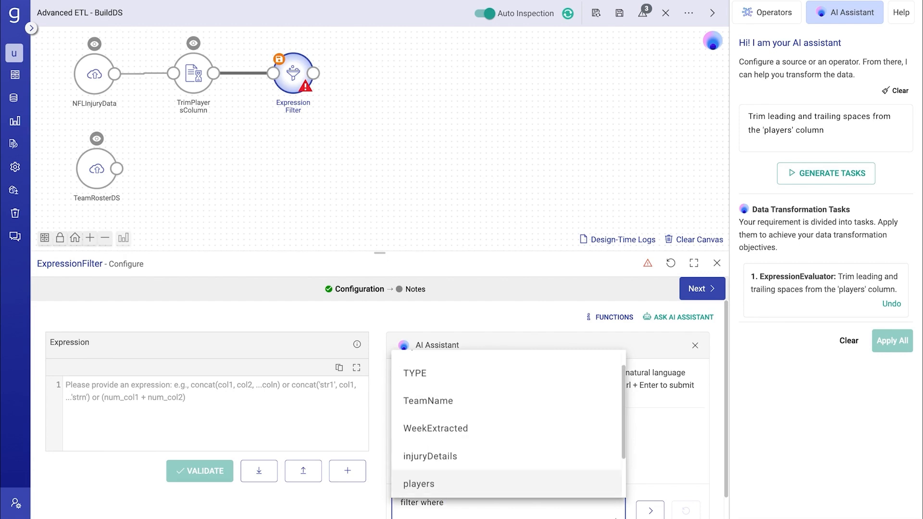
key(Return)
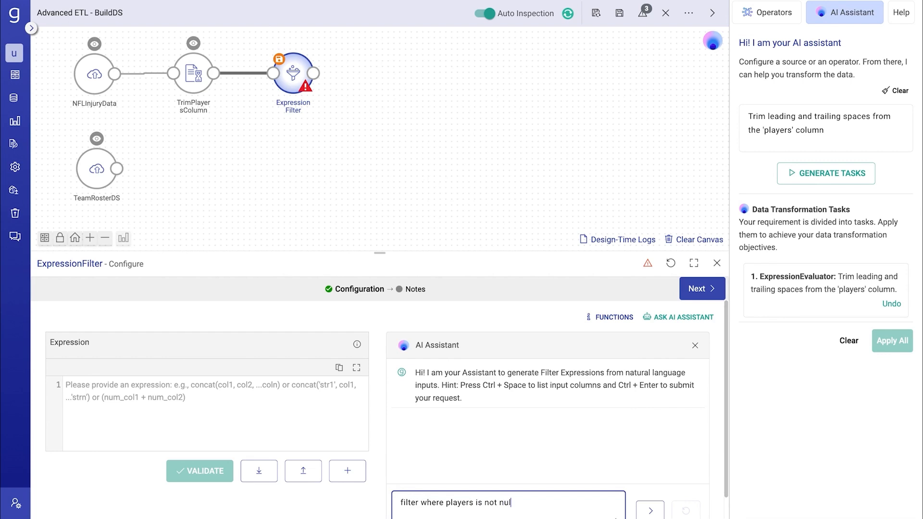
click(647, 512)
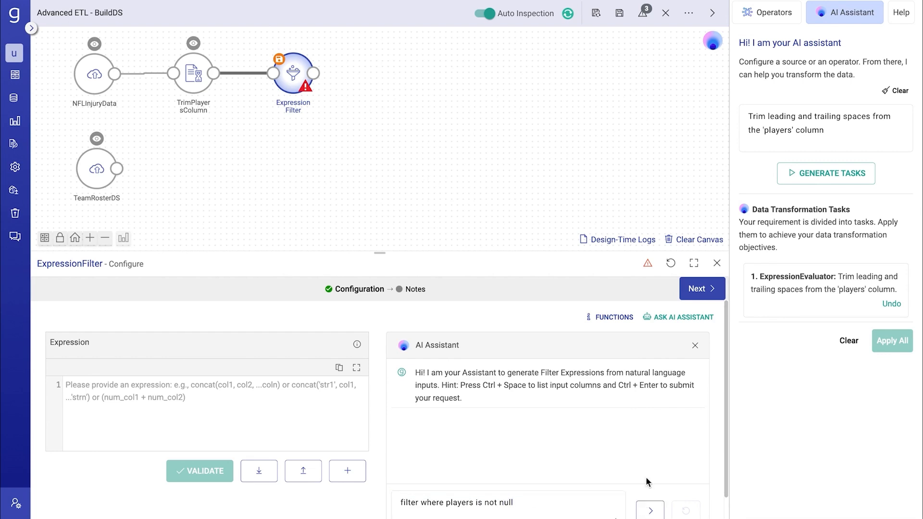
scroll(647, 482, down, 1)
click(653, 496)
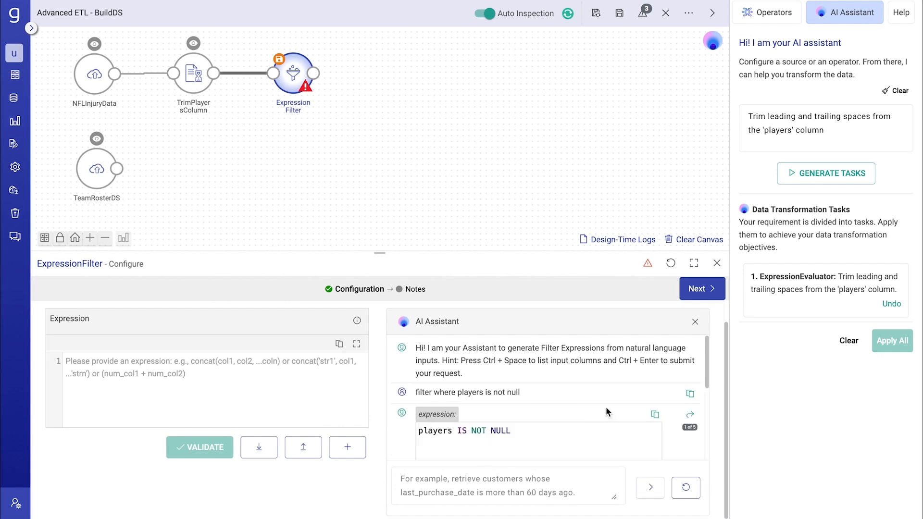
- Use the generated expression players IS NOT NULL in the ExpressionFilter operator and finish its configuration without notes
click(655, 405)
click(229, 366)
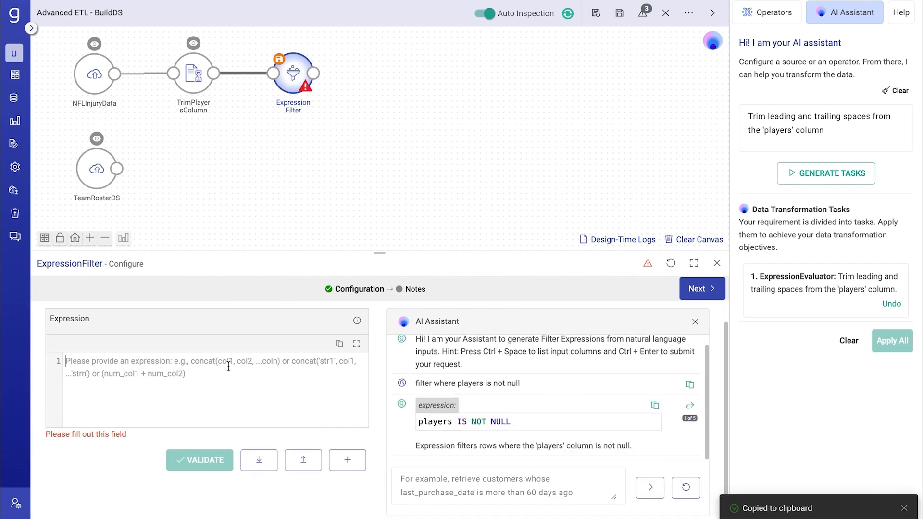
key(ctrl+v)
click(701, 289)
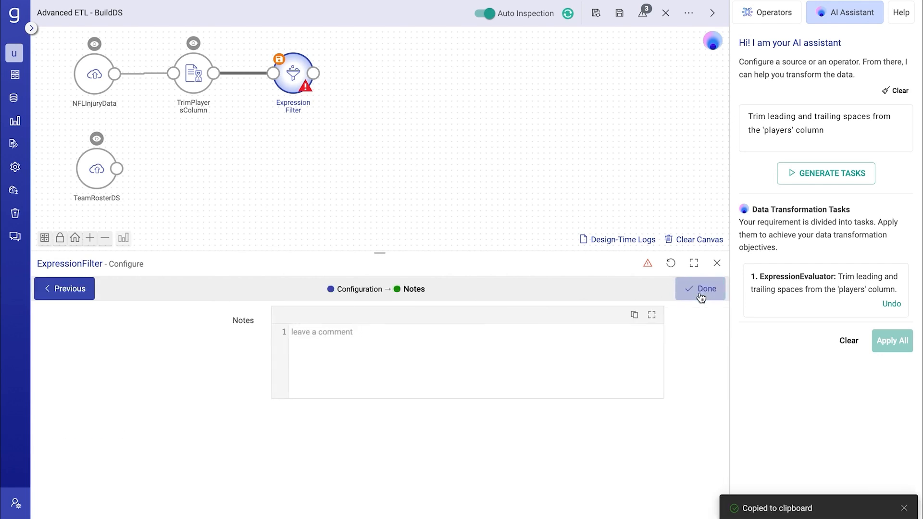
click(700, 291)
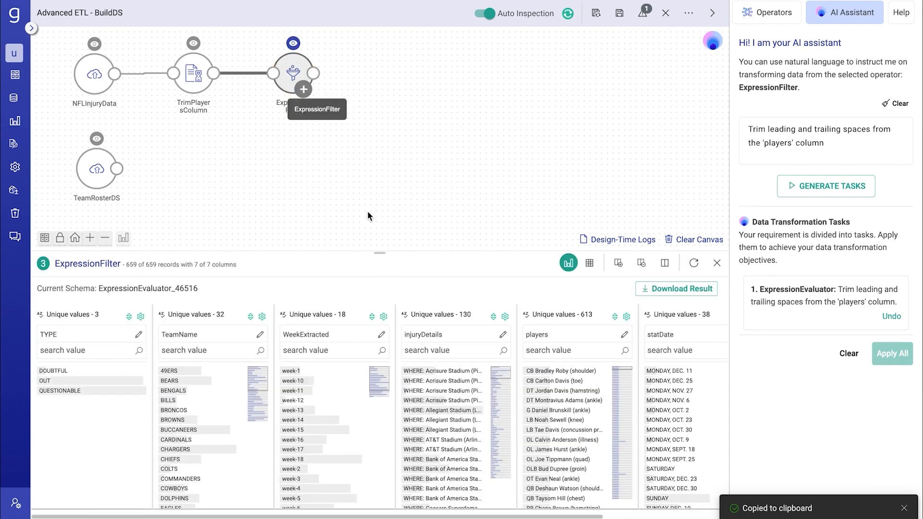
- Add an SQL transformation operator after the ExpressionFilter operator
click(303, 89)
click(433, 145)
text(sql)
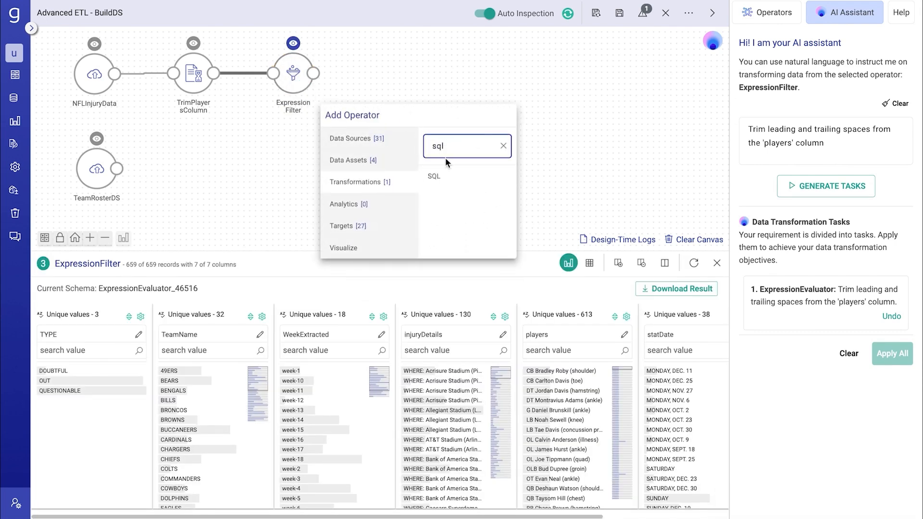
click(447, 185)
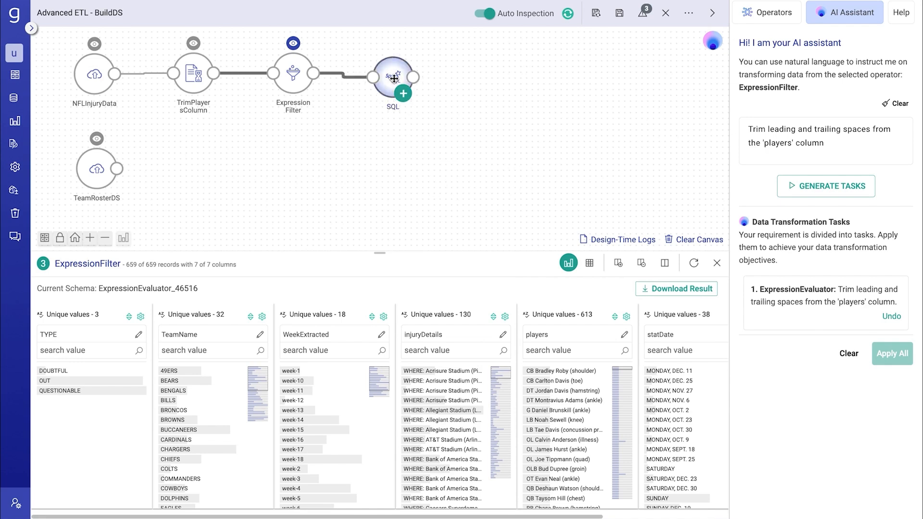
- Select all available tables for the SQL operator and name its query enrichID
click(216, 348)
click(176, 304)
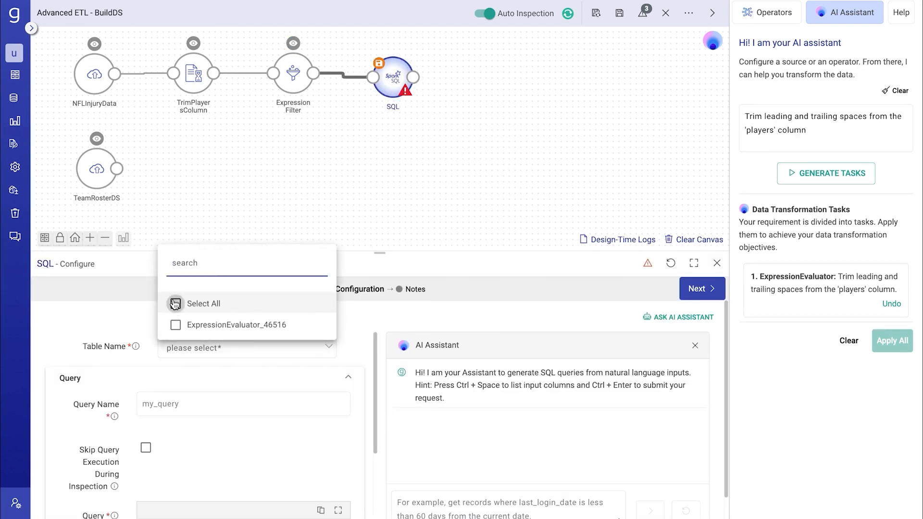
click(195, 418)
text(enrichID)
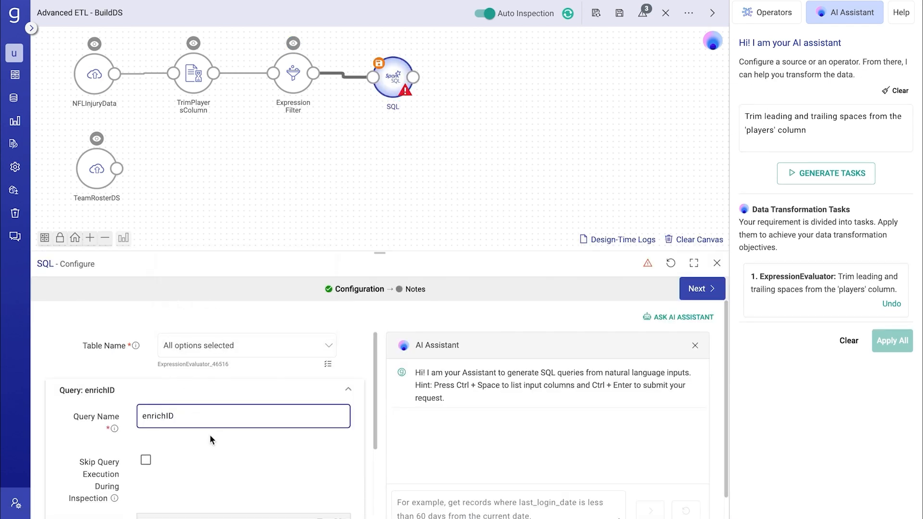
- Ask the SQL assistant to "generate UUID for each record"
scroll(208, 490, down, 3)
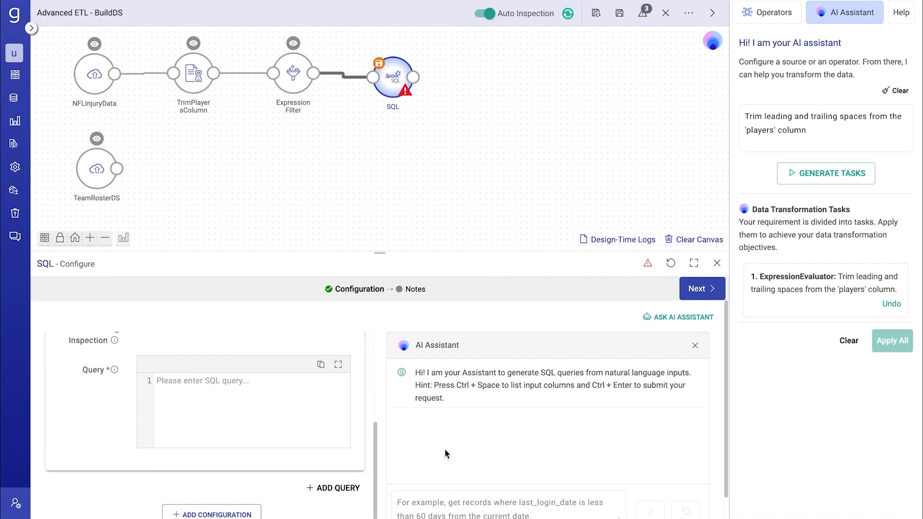
click(442, 510)
text(generate UUID for each record)
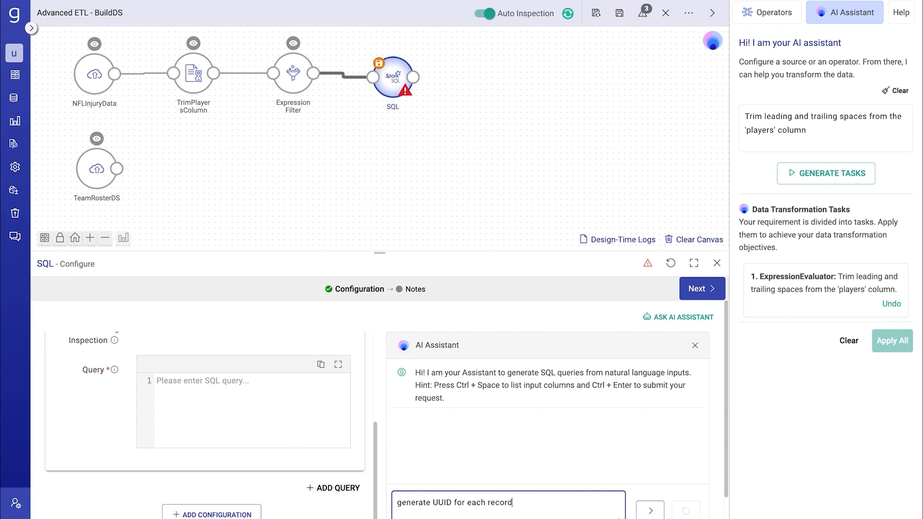
click(651, 511)
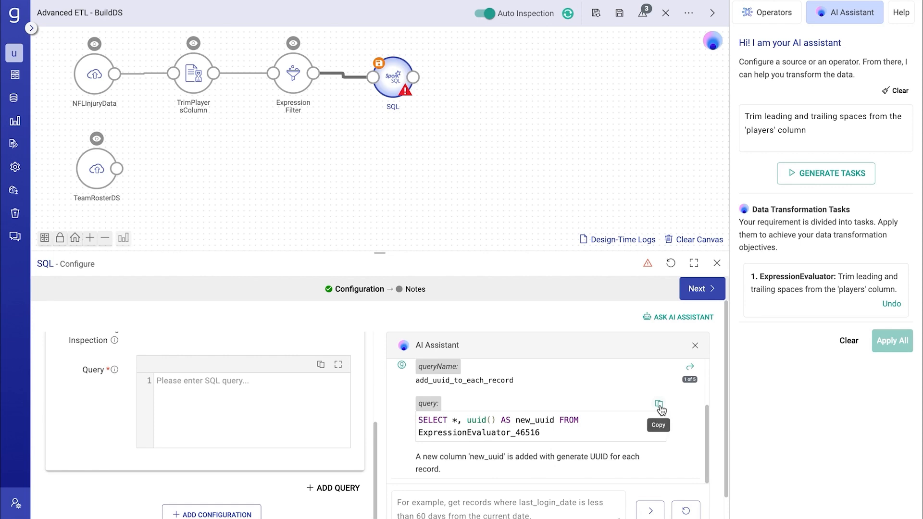
- Set the enrichID query to the generated SELECT *, uuid() AS new_uuid FROM ExpressionEvaluator_46516 and detect its schema
click(660, 406)
click(258, 408)
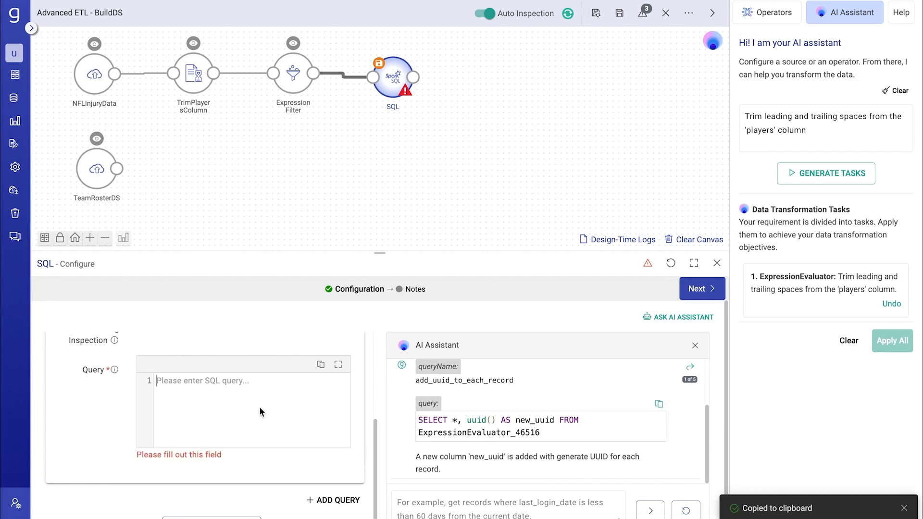
key(ctrl+v)
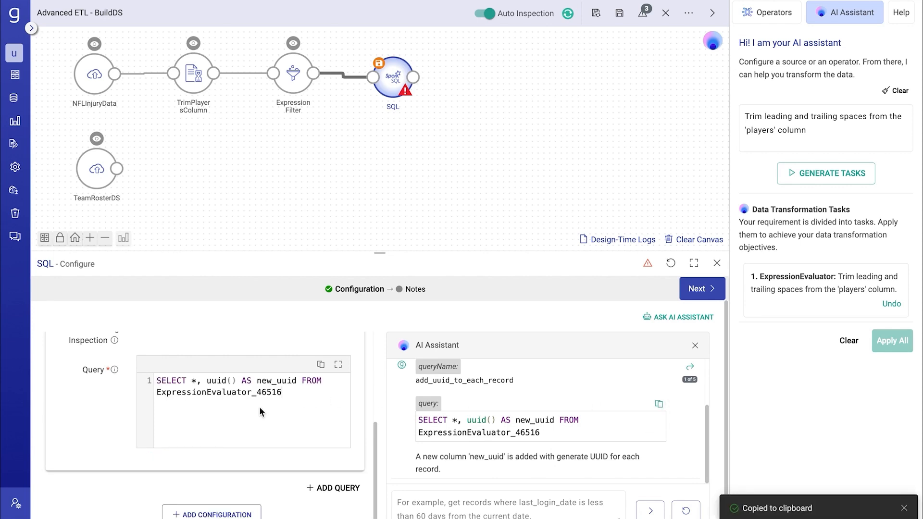
click(703, 291)
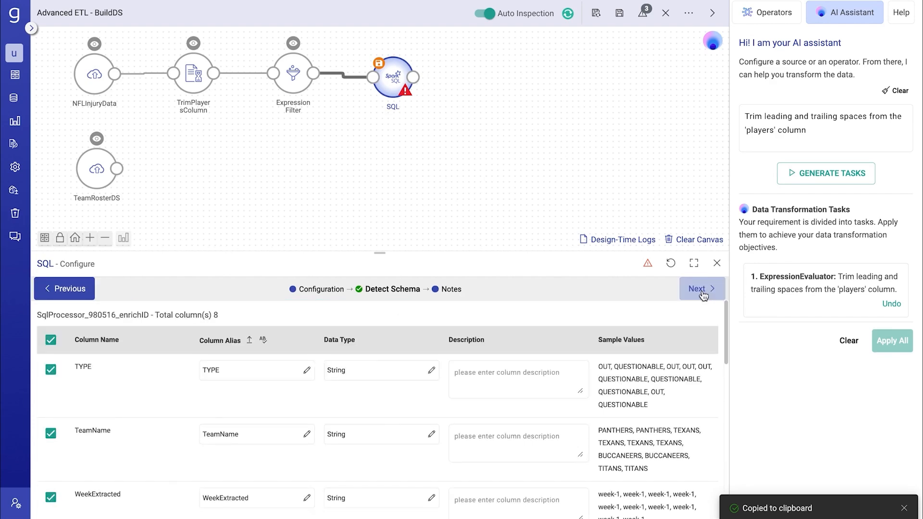
- Finish the SQL operator's configuration without notes and view the new_uuid column in its output
click(703, 291)
click(701, 290)
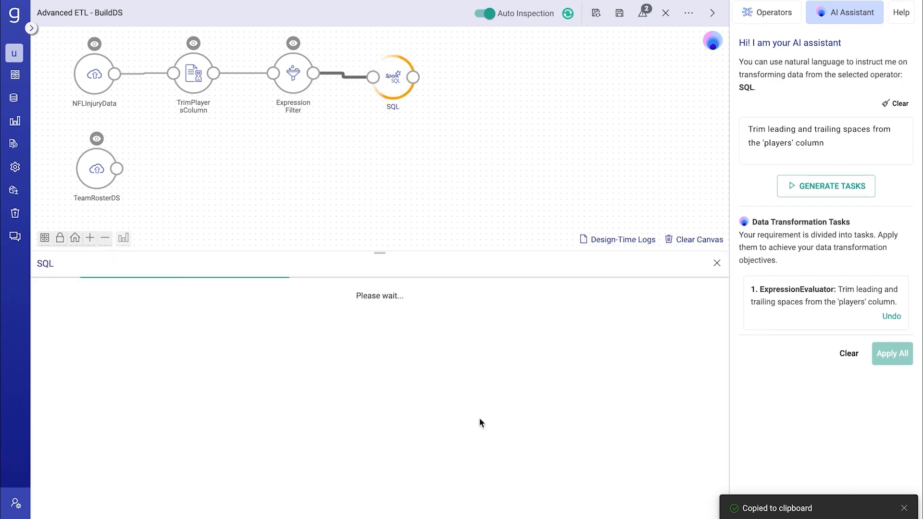
scroll(481, 423, right, 5)
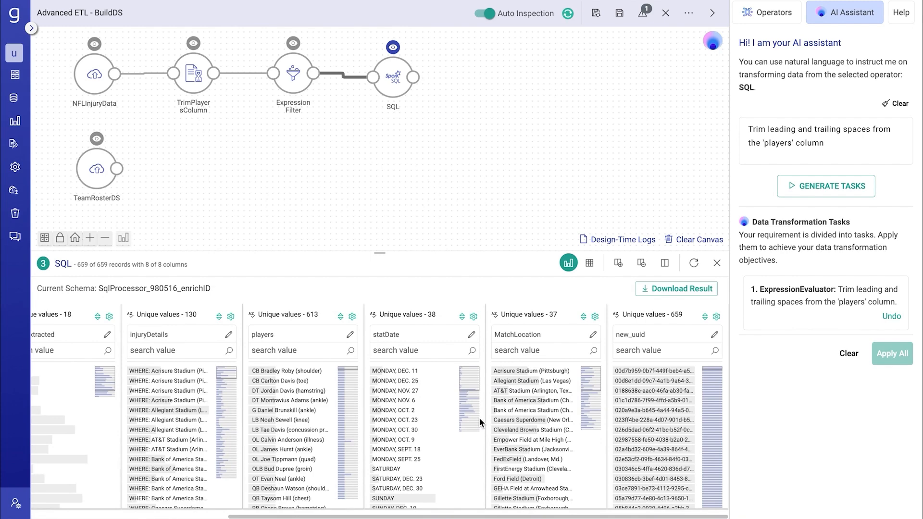
- Add a Python transformation operator after the SQL operator and open its configuration
mouse_move(403, 95)
click(403, 95)
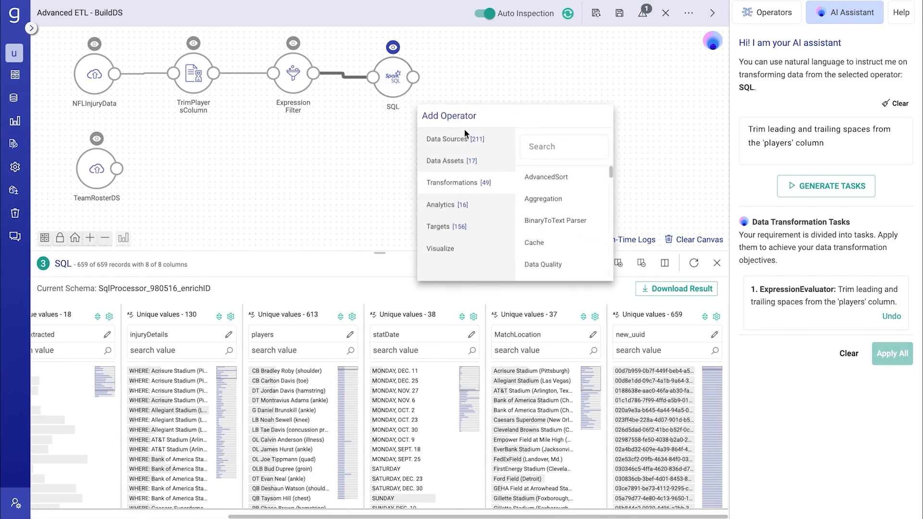
text(py)
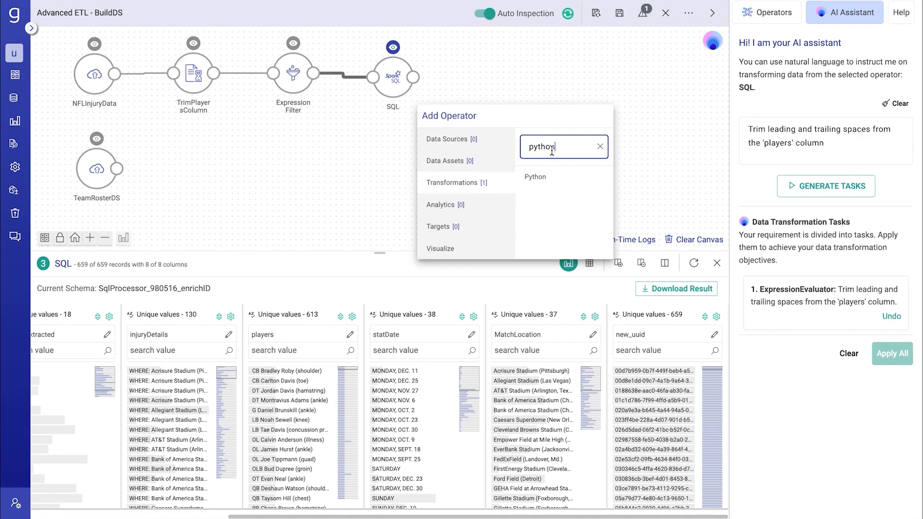
text(thon)
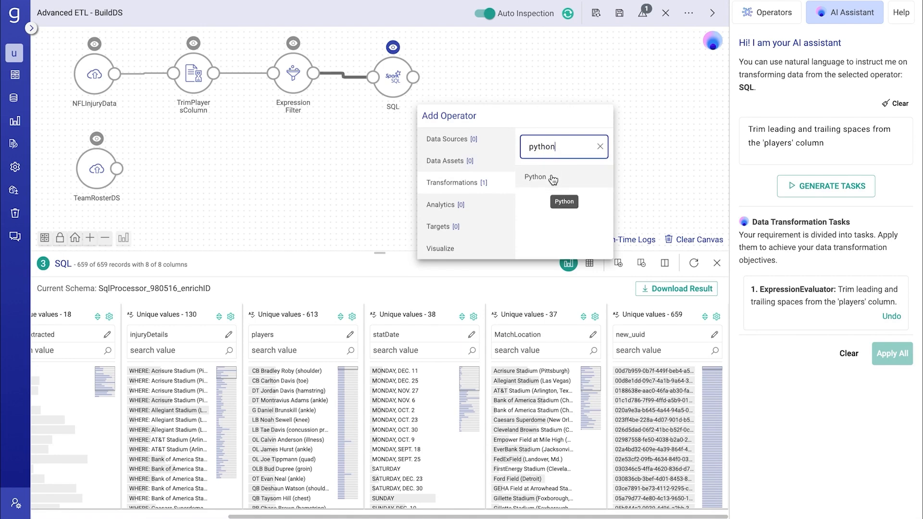
click(552, 179)
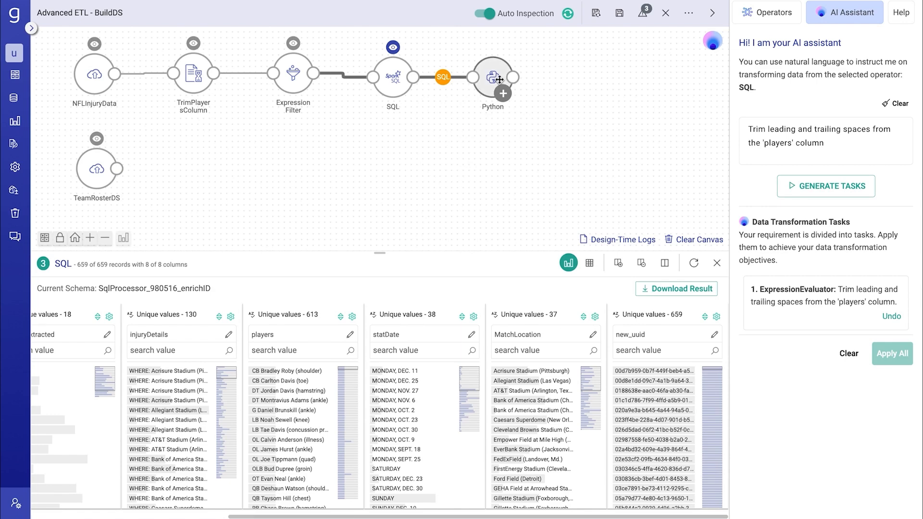
click(499, 79)
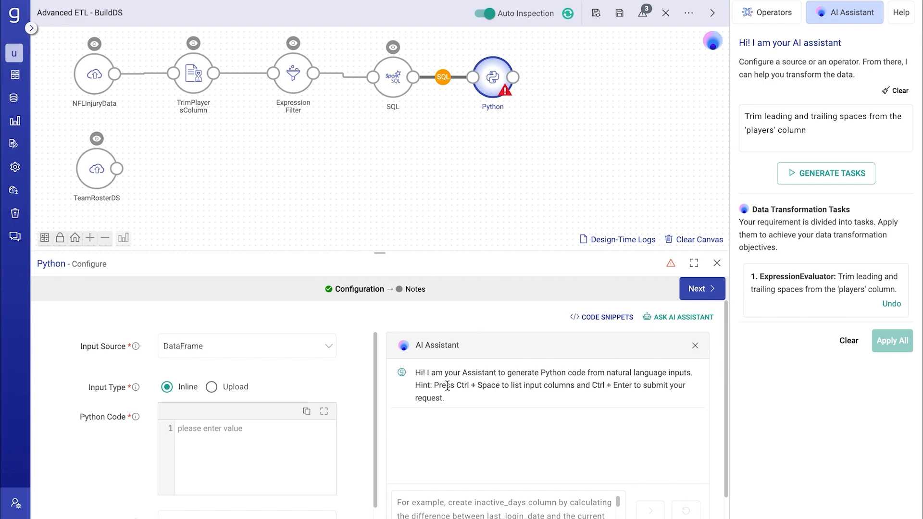
- Ask the Python operator's assistant to "Extract MatchLocation from injuryDetails between 'WHERE:' and 'WHEN'"
scroll(447, 417, down, 1)
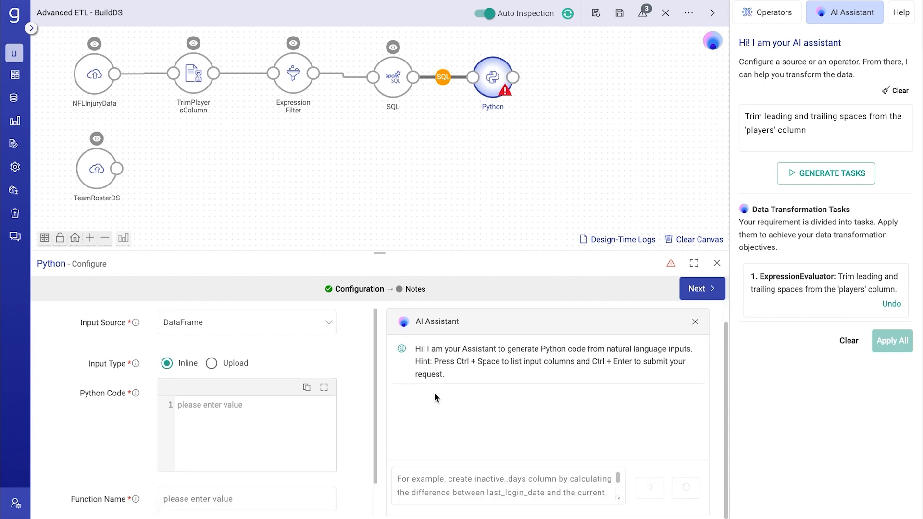
click(445, 481)
text('WHERE:' and 'WHEN')
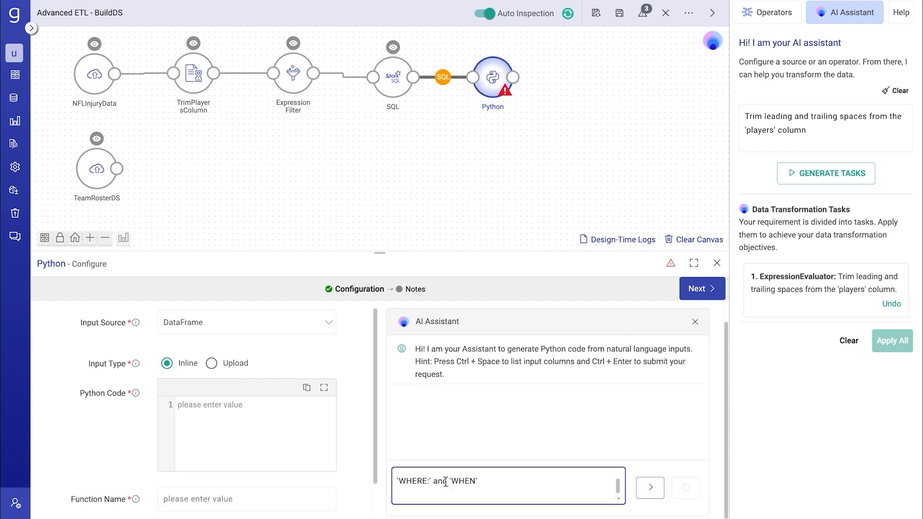
scroll(445, 481, up, 1)
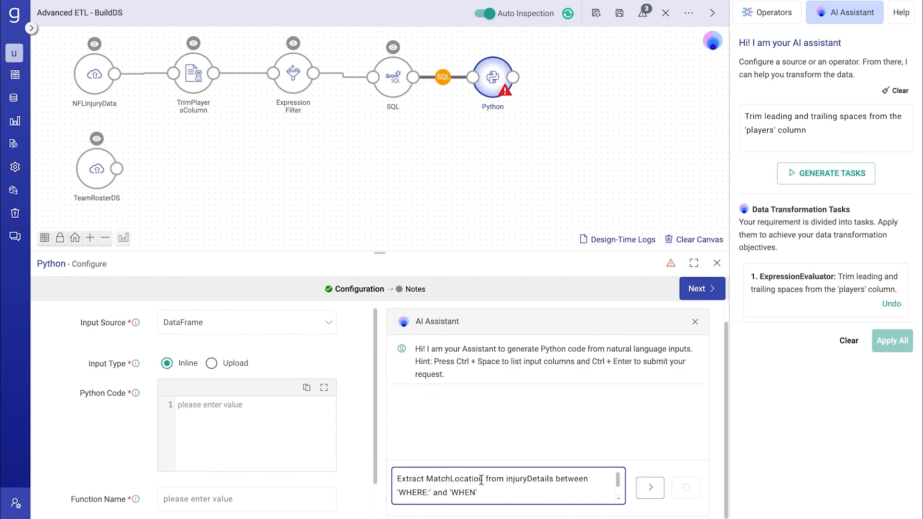
click(648, 494)
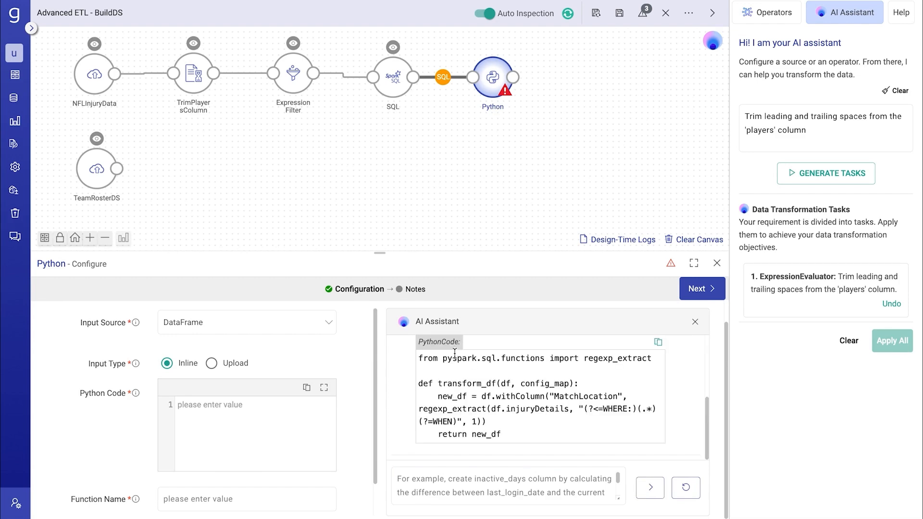
- Fill the Python operator's inline code with the generated regexp_extract script and set the function name to transform_df
scroll(576, 395, up, 1)
click(658, 372)
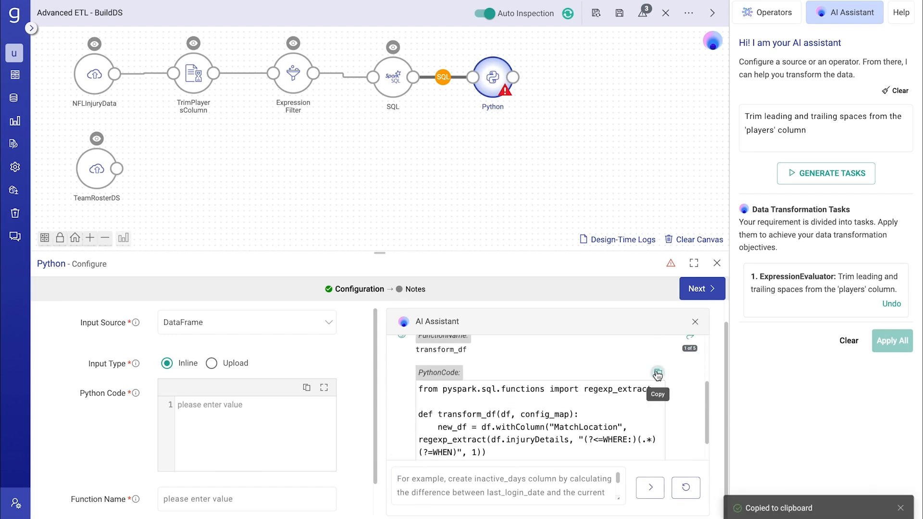
click(195, 417)
key(ctrl+v)
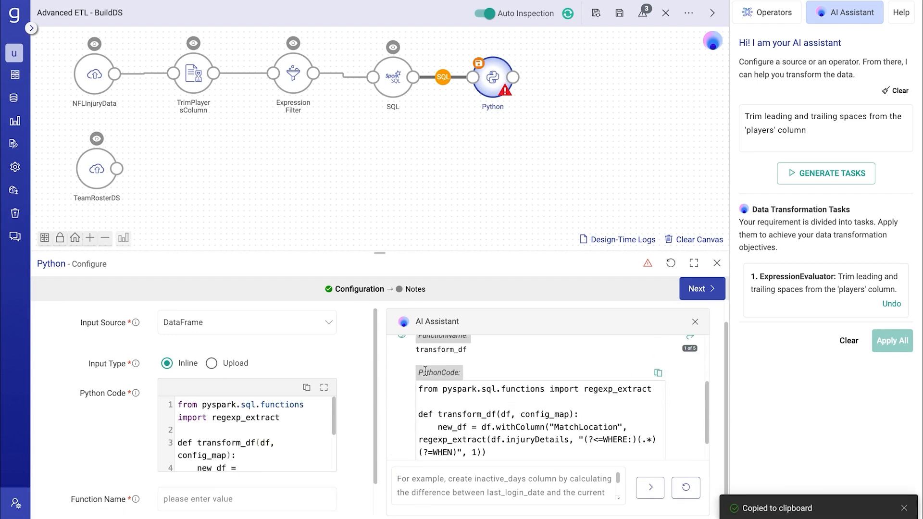
double_click(445, 349)
scroll(146, 430, down, 1)
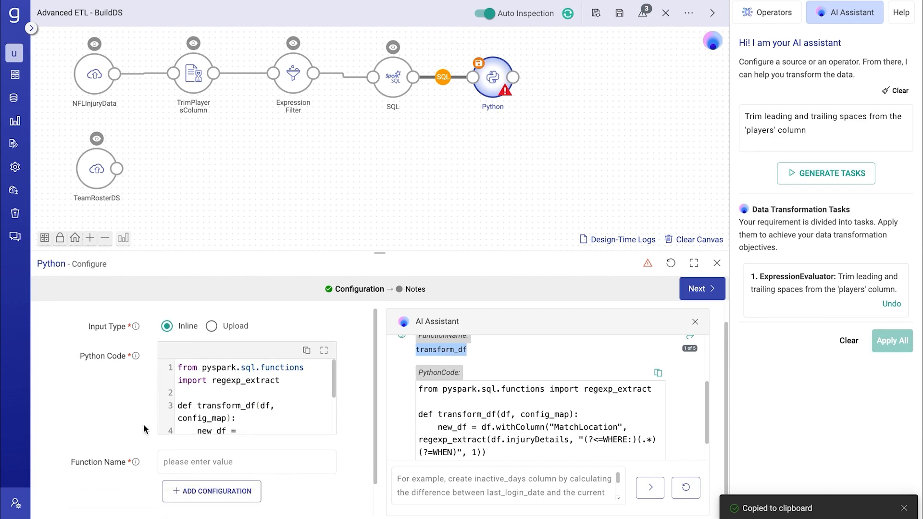
click(198, 456)
key(ctrl+v)
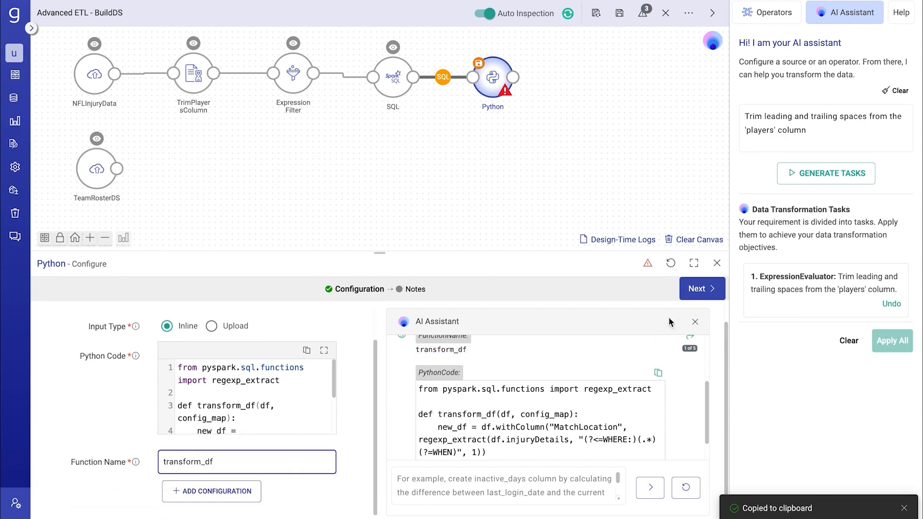
- Detect the Python operator's schema, check the MatchLocation column, and finish the configuration without notes
click(694, 291)
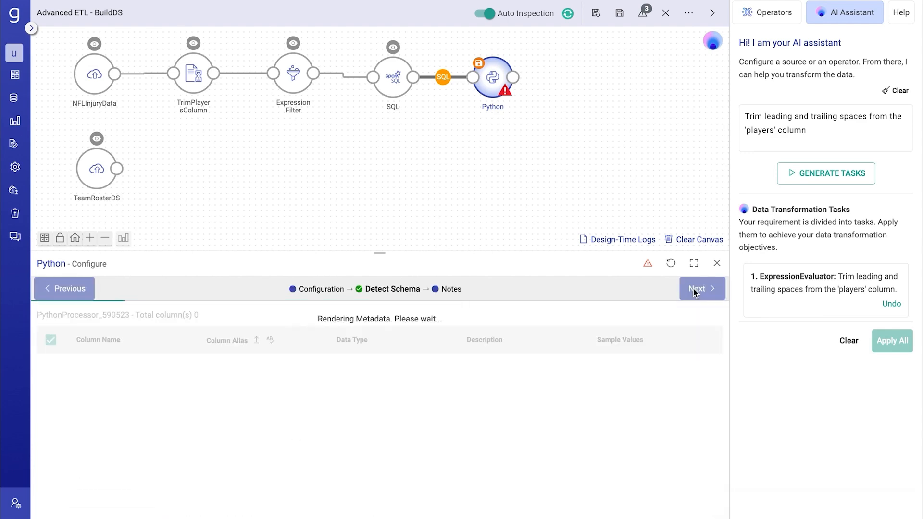
scroll(634, 367, down, 10)
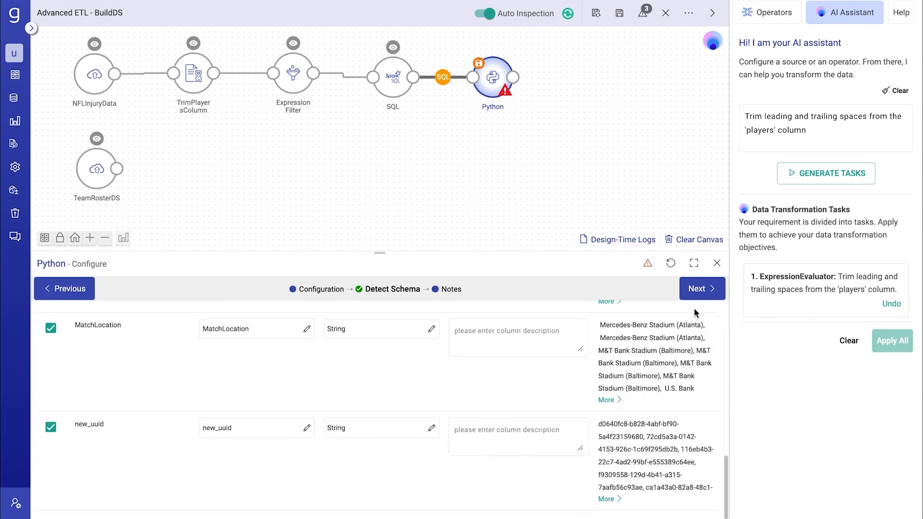
click(697, 291)
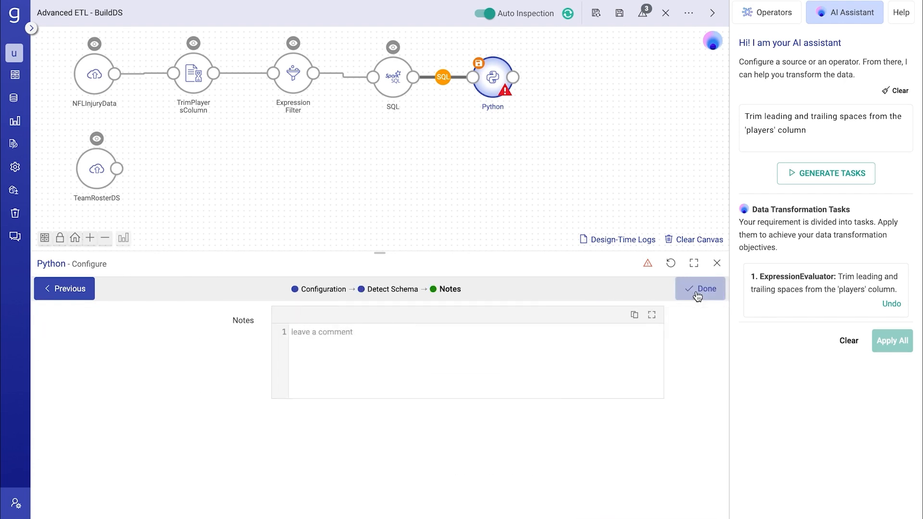
click(697, 291)
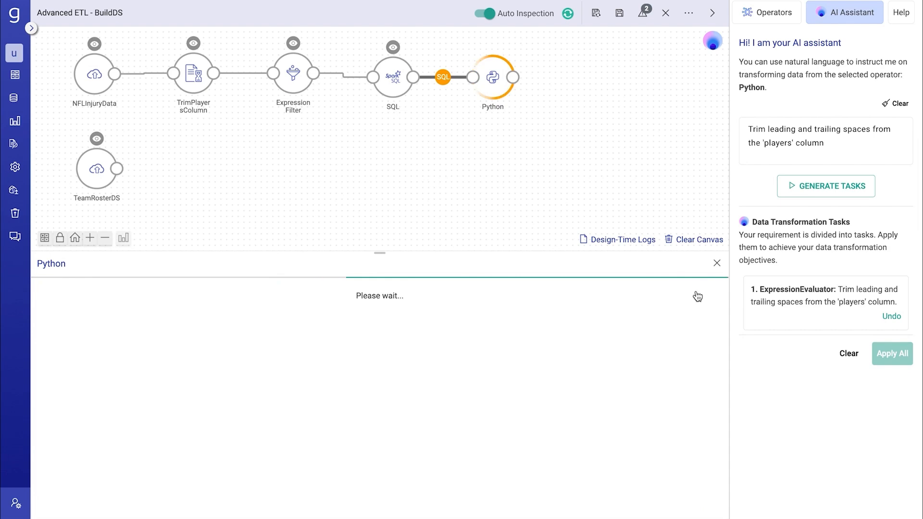